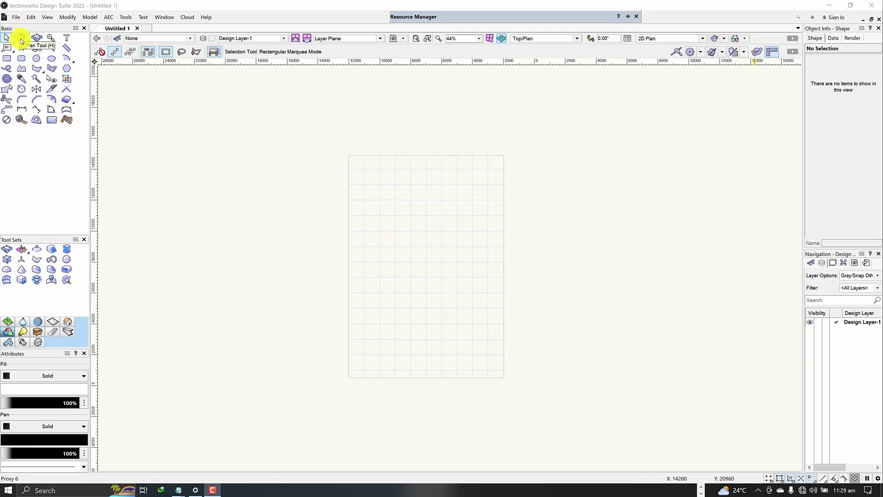
Pan the view with the Pan tool so the empty gridded page sits lower in the window
left_click(21, 38)
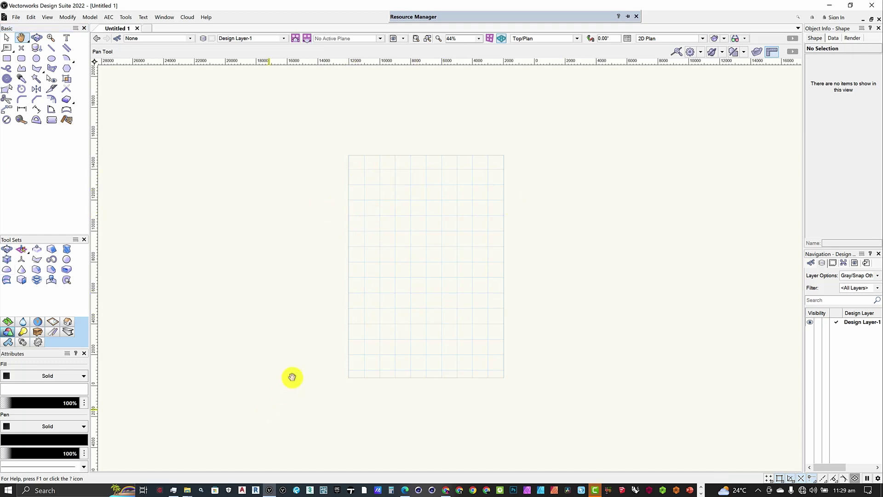
mouse_move(263, 180)
left_mouse_down()
mouse_move(400, 146)
mouse_move(460, 143)
mouse_move(336, 142)
mouse_move(504, 172)
mouse_move(201, 198)
left_mouse_up()
mouse_move(269, 218)
left_mouse_down()
mouse_move(318, 219)
mouse_move(546, 156)
mouse_move(539, 185)
mouse_move(513, 211)
mouse_move(469, 222)
mouse_move(163, 159)
mouse_move(853, 325)
mouse_move(516, 217)
mouse_move(331, 212)
mouse_move(412, 221)
mouse_move(207, 158)
mouse_move(193, 230)
mouse_move(468, 243)
mouse_move(517, 213)
mouse_move(483, 199)
mouse_move(270, 191)
mouse_move(194, 148)
mouse_move(184, 177)
mouse_move(212, 181)
mouse_move(227, 120)
mouse_move(221, 82)
mouse_move(179, 89)
mouse_move(567, 179)
mouse_move(515, 217)
mouse_move(581, 175)
mouse_move(262, 199)
mouse_move(132, 256)
mouse_move(392, 332)
mouse_move(536, 296)
mouse_move(617, 248)
mouse_move(367, 235)
mouse_move(234, 207)
mouse_move(197, 213)
mouse_move(459, 220)
mouse_move(562, 269)
mouse_move(386, 286)
left_mouse_up()
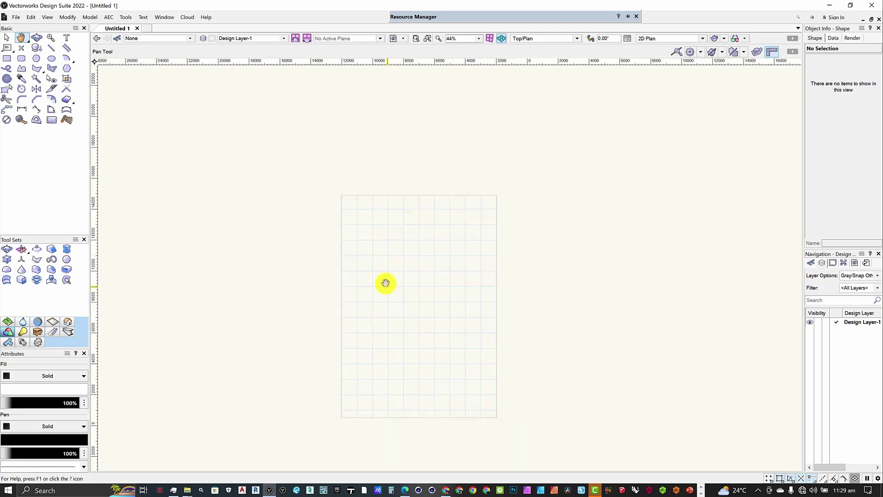
Switch the Pan tool flyout from plain panning to Move Page mode
left_click(23, 39)
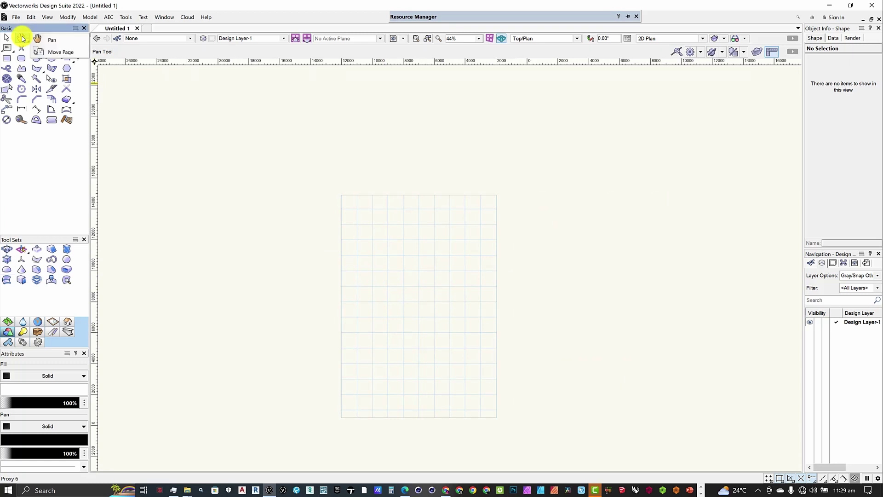
left_click(54, 41)
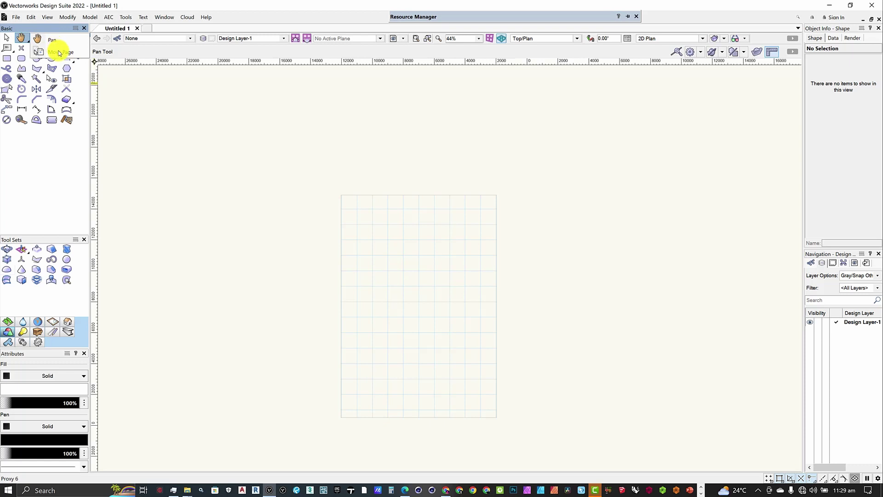
left_click(59, 52)
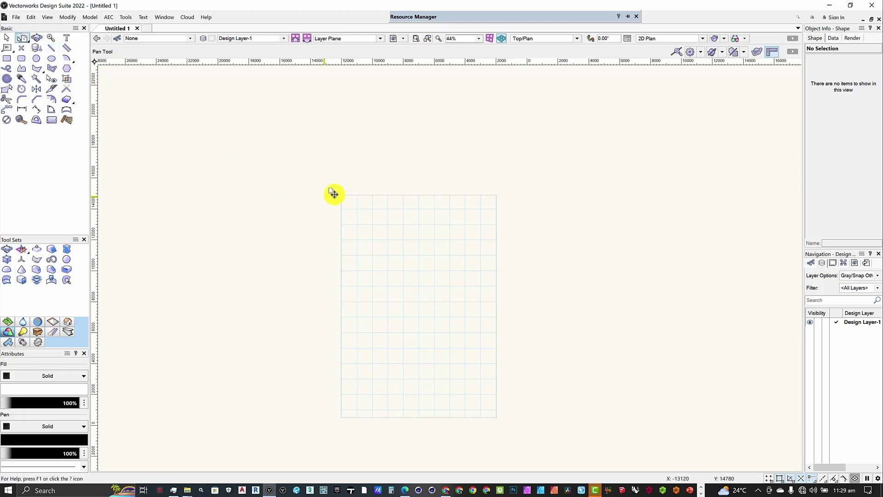
Drag the page outline to a new position on the drawing area
scroll(343, 183, "down", 2)
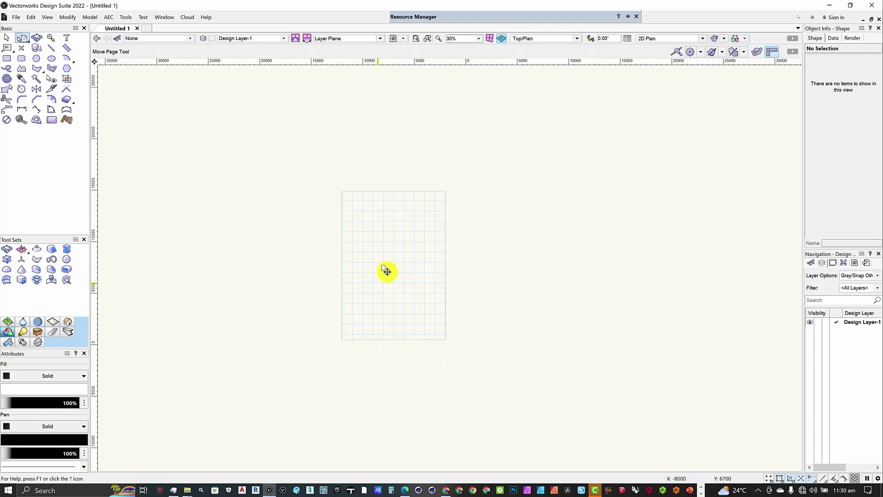
scroll(387, 271, "up", 3)
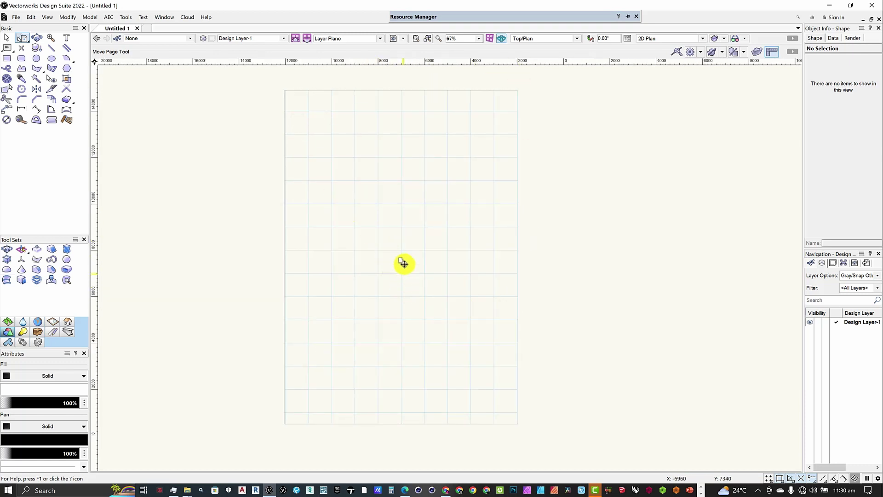
mouse_move(408, 263)
left_mouse_down()
mouse_move(452, 274)
mouse_move(627, 263)
mouse_move(334, 251)
mouse_move(267, 260)
mouse_move(272, 252)
mouse_move(353, 295)
mouse_move(311, 279)
mouse_move(322, 219)
mouse_move(455, 238)
mouse_move(323, 228)
mouse_move(393, 199)
mouse_move(453, 227)
mouse_move(424, 250)
mouse_move(393, 236)
mouse_move(398, 278)
left_mouse_up()
scroll(352, 296, "down", 4)
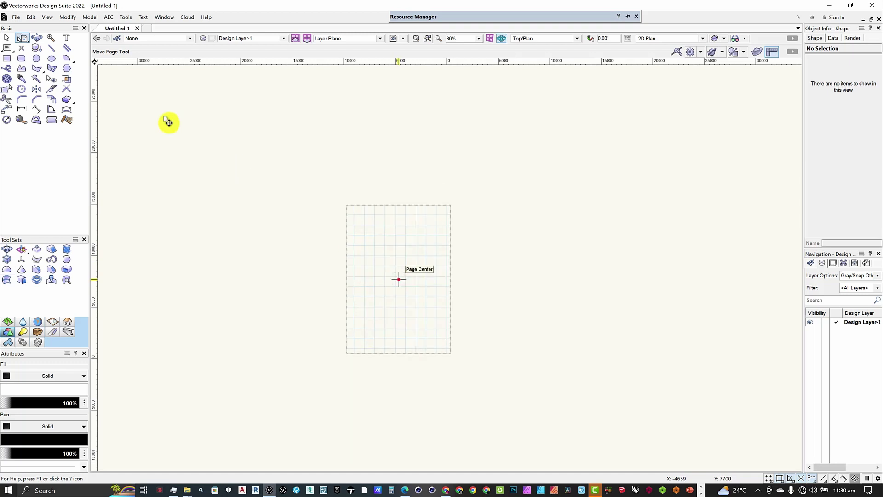
mouse_move(22, 38)
left_mouse_down()
mouse_move(55, 43)
mouse_move(27, 46)
mouse_move(18, 28)
mouse_move(32, 32)
left_mouse_up()
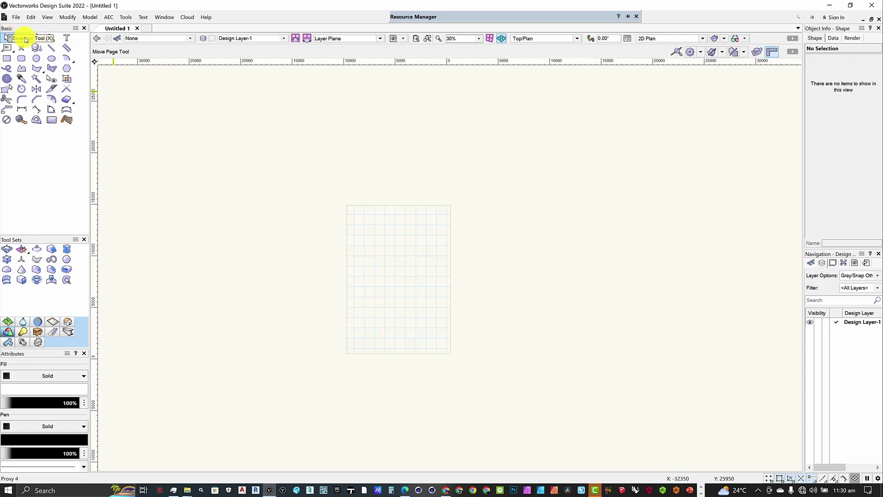
Tilt the empty layer into a Normal Perspective view with Flyover, looking down at axes and grid
left_click(37, 37)
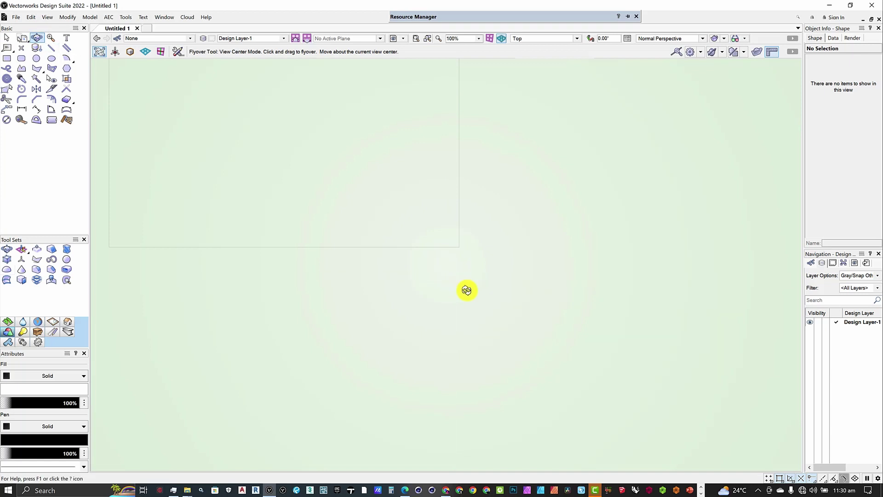
left_click_drag(467, 309, 495, 204)
left_click_drag(526, 160, 557, 138)
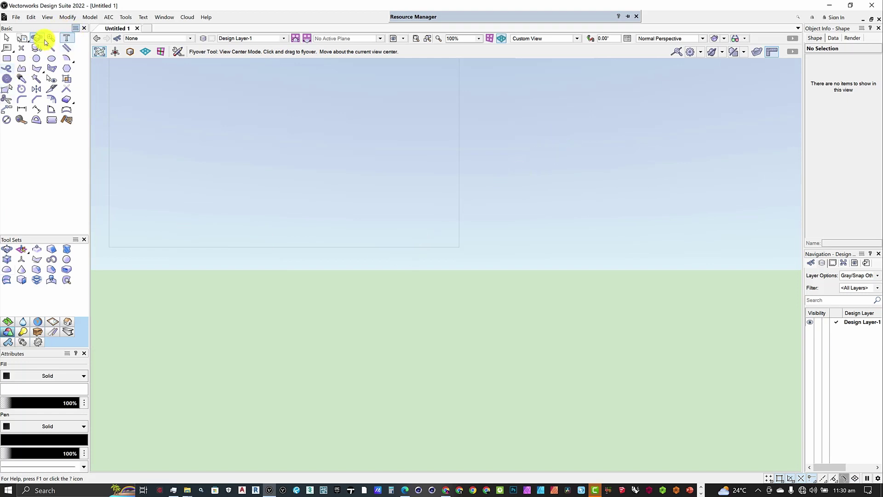
left_click_drag(367, 269, 369, 130)
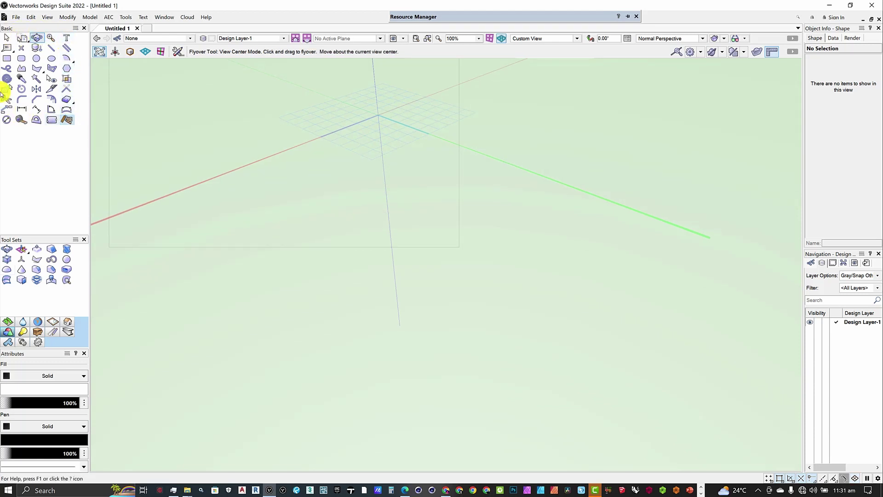
left_click(7, 38)
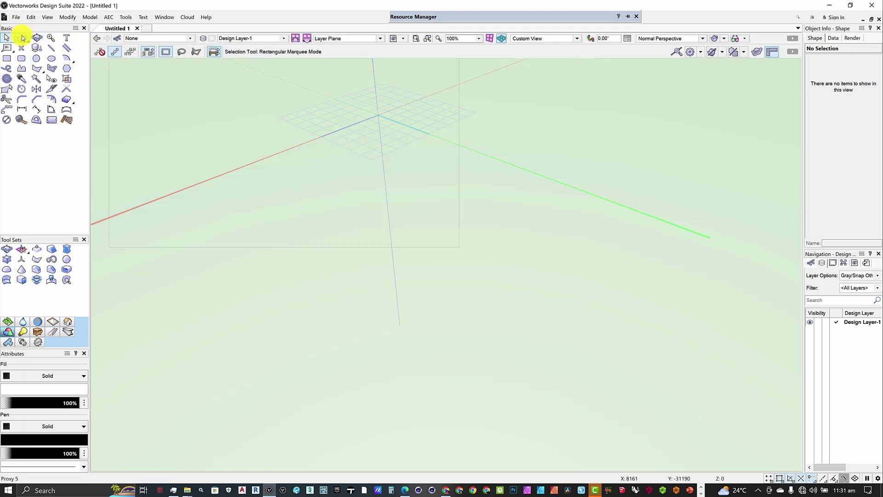
left_click(37, 37)
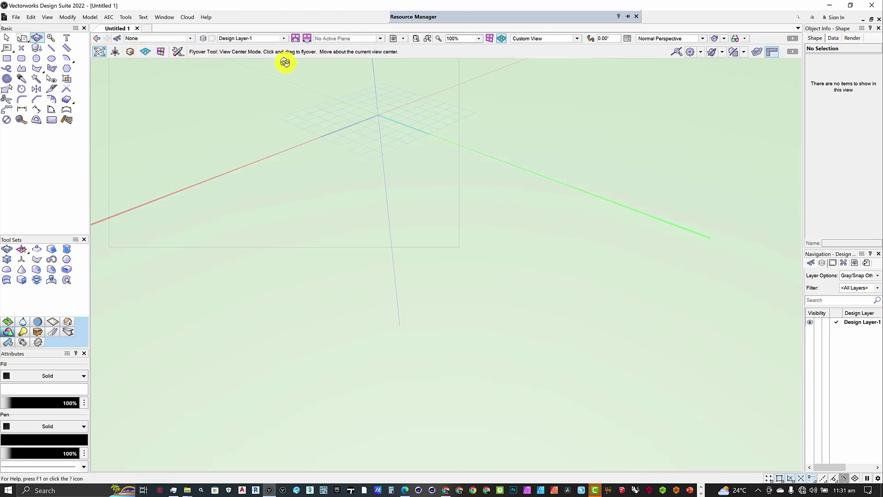
Orbit the perspective view in View Center Mode until the grid faces the other way
left_click_drag(357, 137, 60, 76)
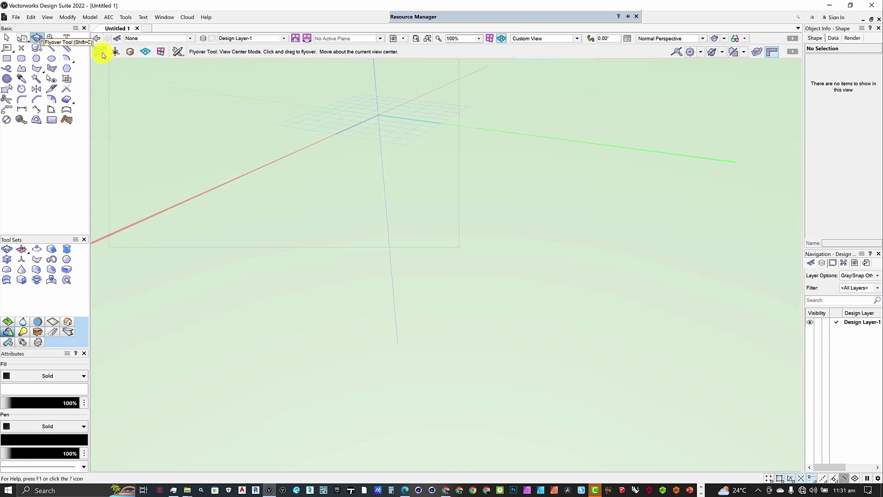
left_click_drag(395, 141, 386, 110)
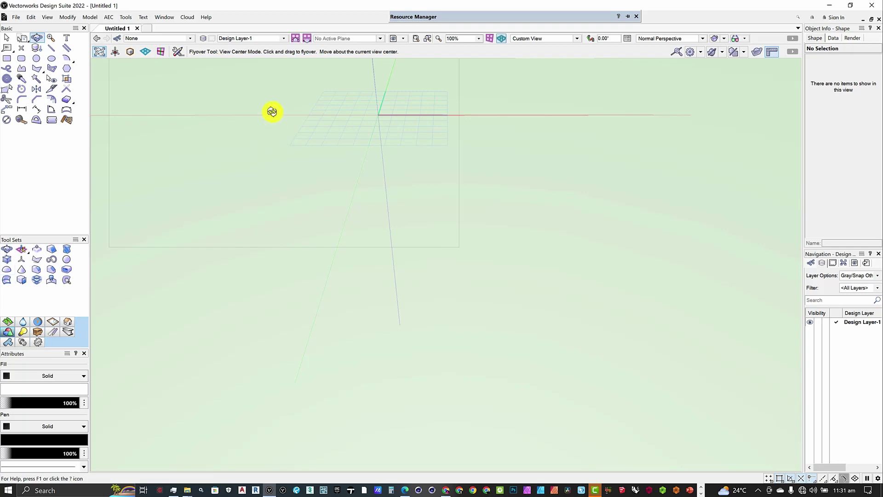
left_click_drag(266, 109, 342, 221)
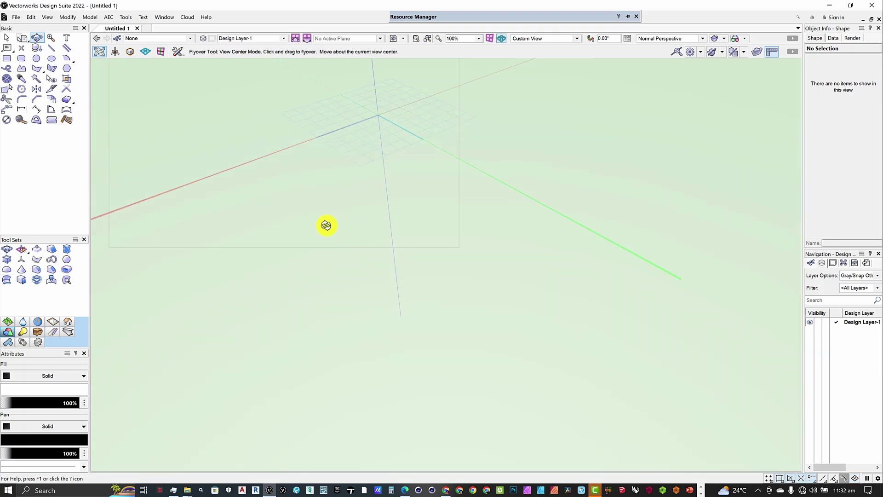
left_click_drag(376, 152, 146, 209)
left_click_drag(271, 131, 87, 271)
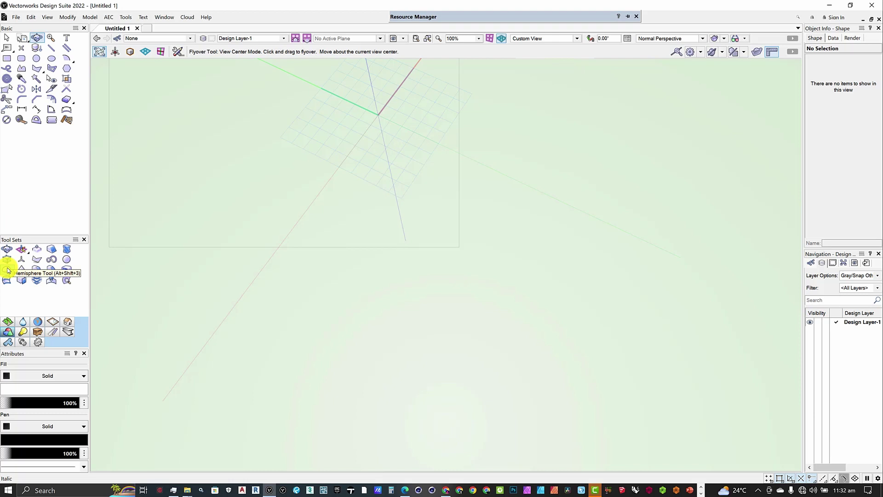
Draw a hemisphere centred at the grid origin with a radius of 5357
left_click(8, 270)
left_click(372, 119)
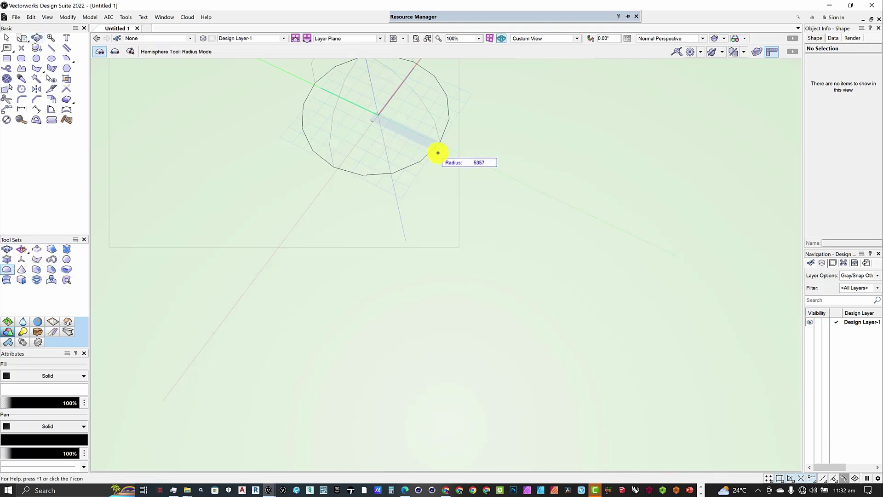
left_click(438, 153)
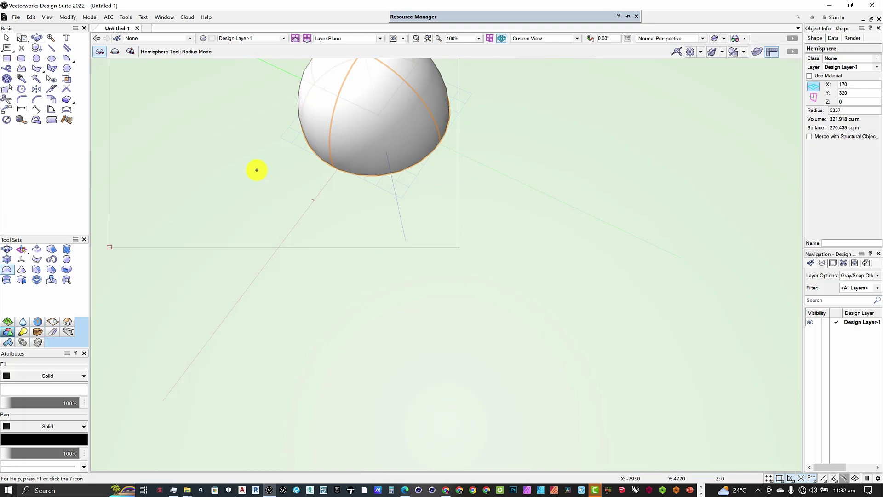
left_click(37, 38)
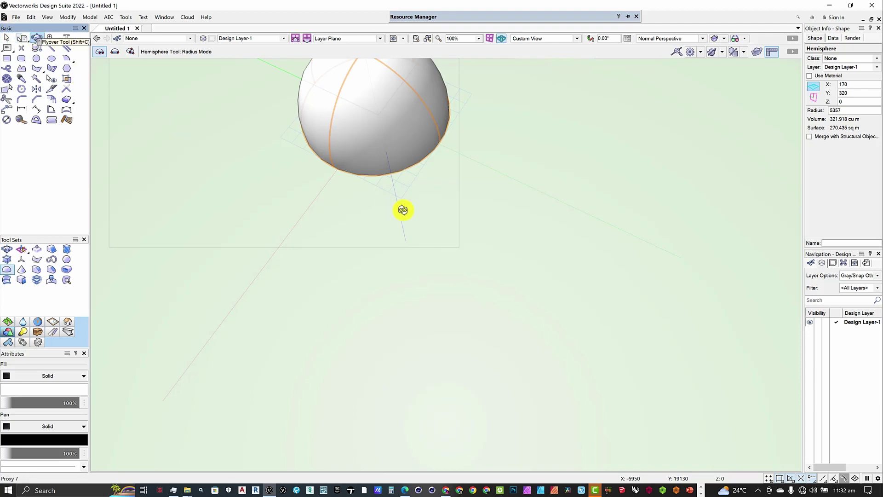
Orbit down around the hemisphere to a low, side-on view of the white dome
left_click_drag(394, 211, 423, 138)
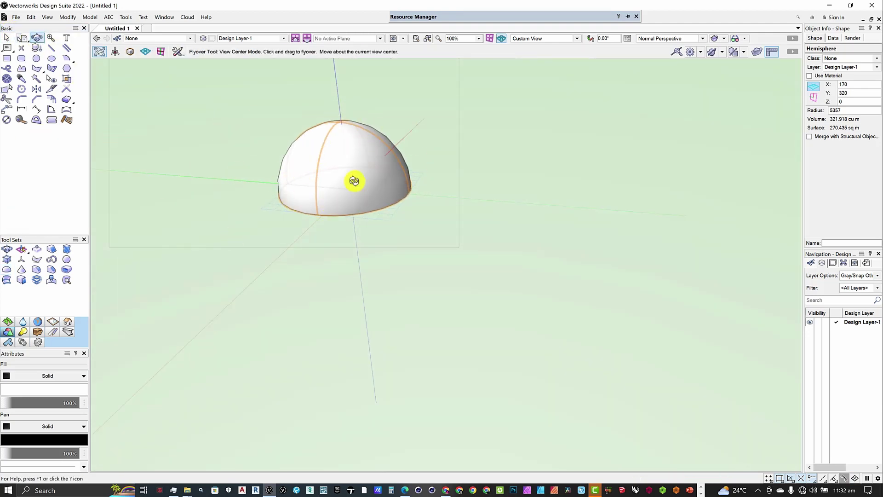
left_click_drag(305, 175, 377, 174)
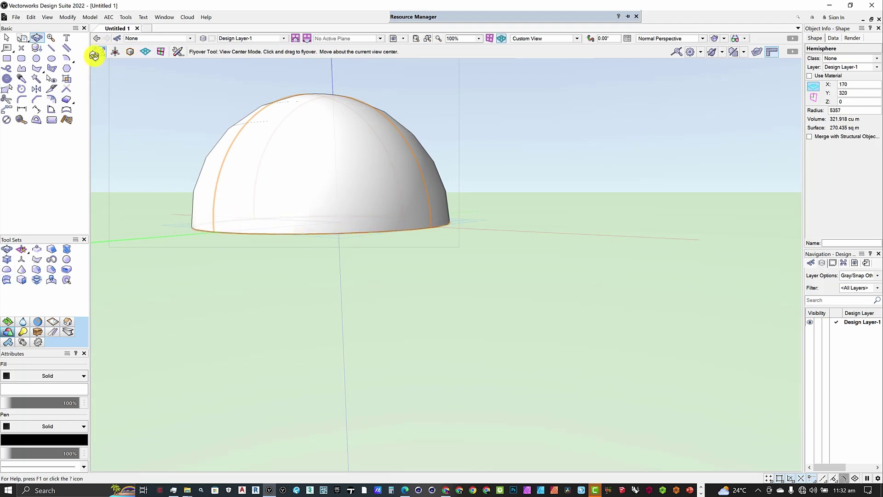
left_click_drag(240, 244, 197, 206)
mouse_move(247, 220)
left_mouse_down()
mouse_move(313, 199)
mouse_move(337, 165)
mouse_move(305, 158)
mouse_move(245, 205)
mouse_move(236, 233)
left_mouse_up()
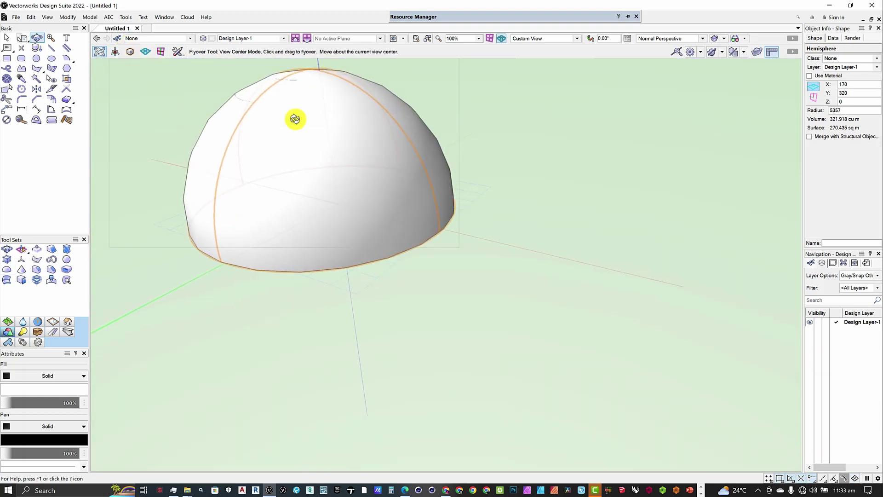
Set Flyover to Interactive Origin Mode and orbit the dome to a lower eye-level angle
left_click(114, 52)
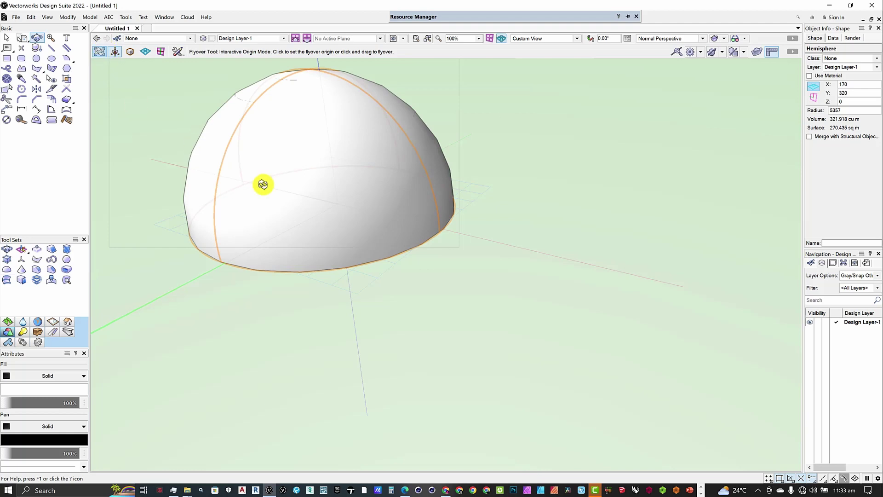
left_click(100, 51)
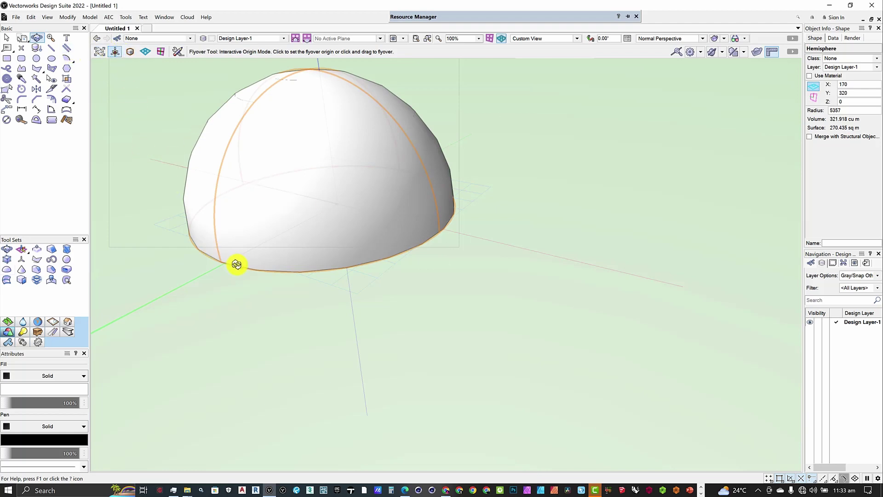
left_click_drag(236, 265, 256, 229)
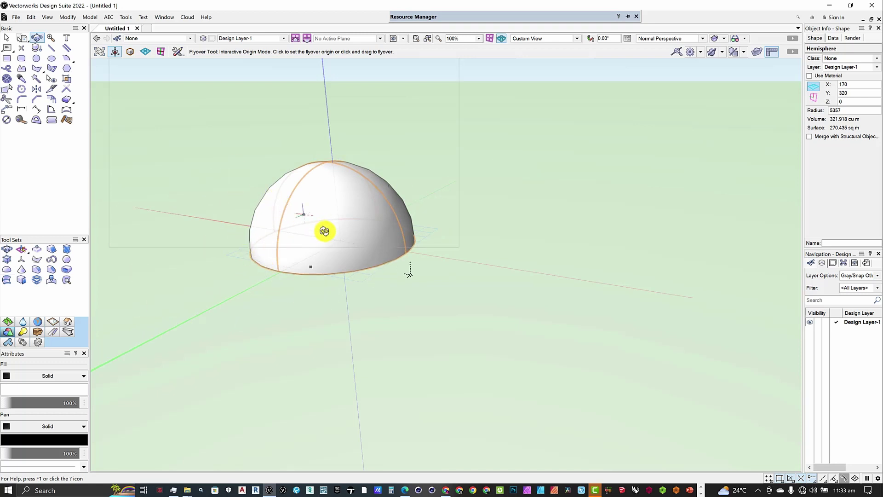
Orbit around picked points on the dome's base up to an overhead view of the dome
left_click(115, 52)
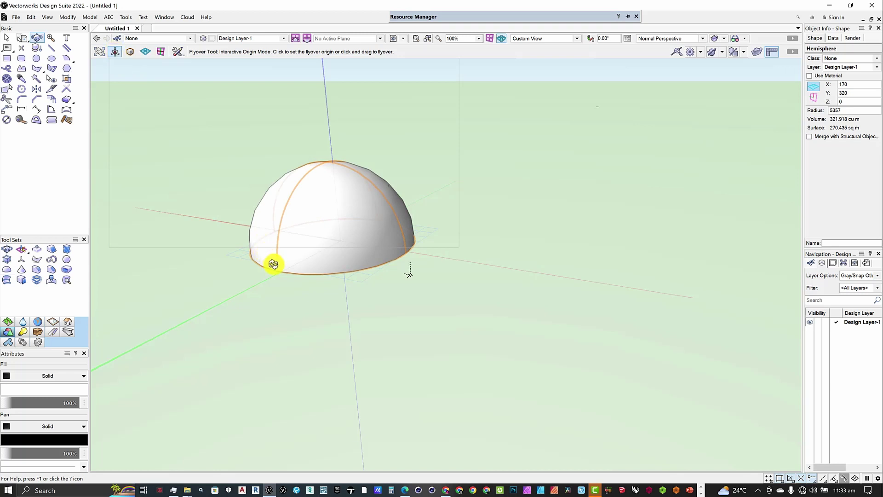
scroll(274, 264, "up", 5)
left_click_drag(368, 274, 253, 152)
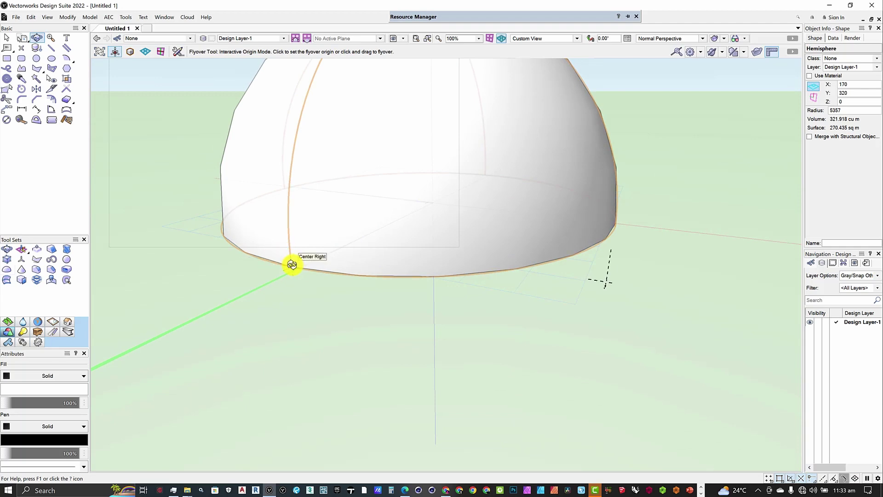
left_click_drag(292, 272, 532, 324)
left_click_drag(485, 262, 315, 282)
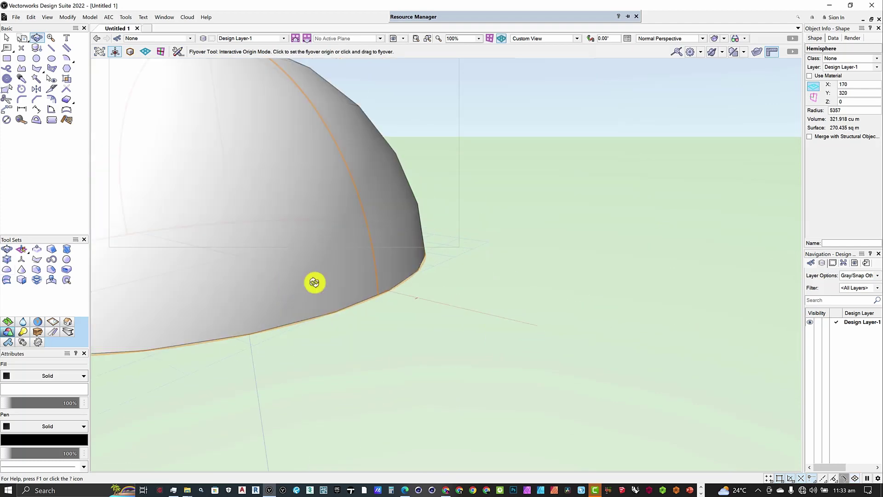
left_click_drag(375, 304, 392, 197)
left_click_drag(367, 137, 26, 40)
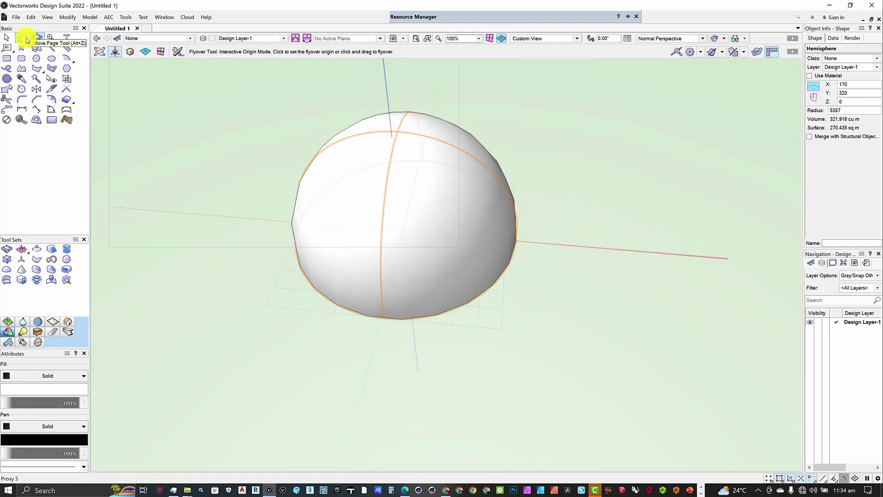